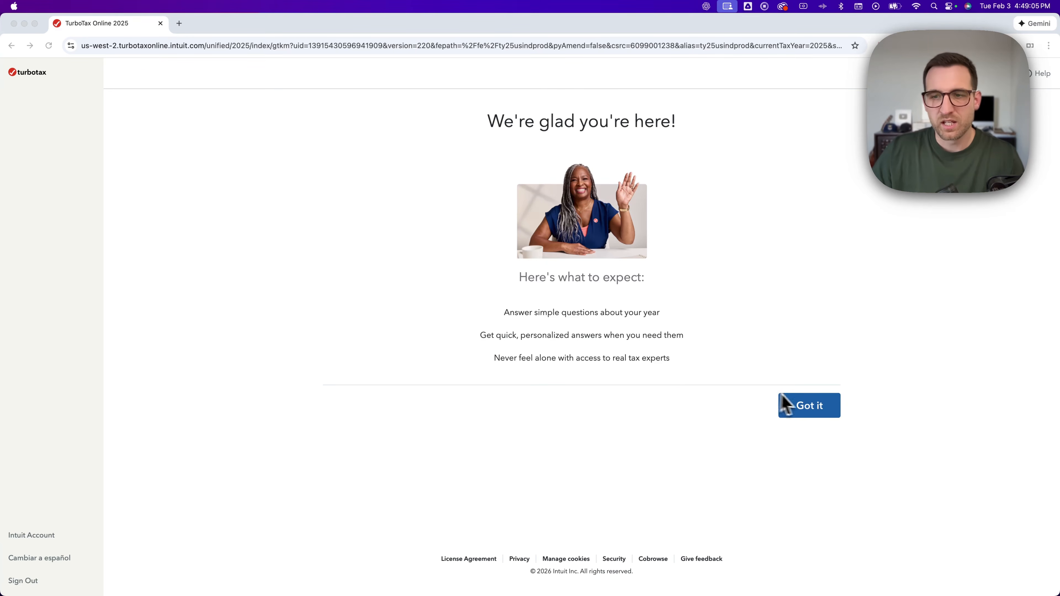
# Step: Get through the introductory questions, leaving every tax situation unchecked and choosing Comfortable on my own as the comfort level
pyautogui.click(806, 396)
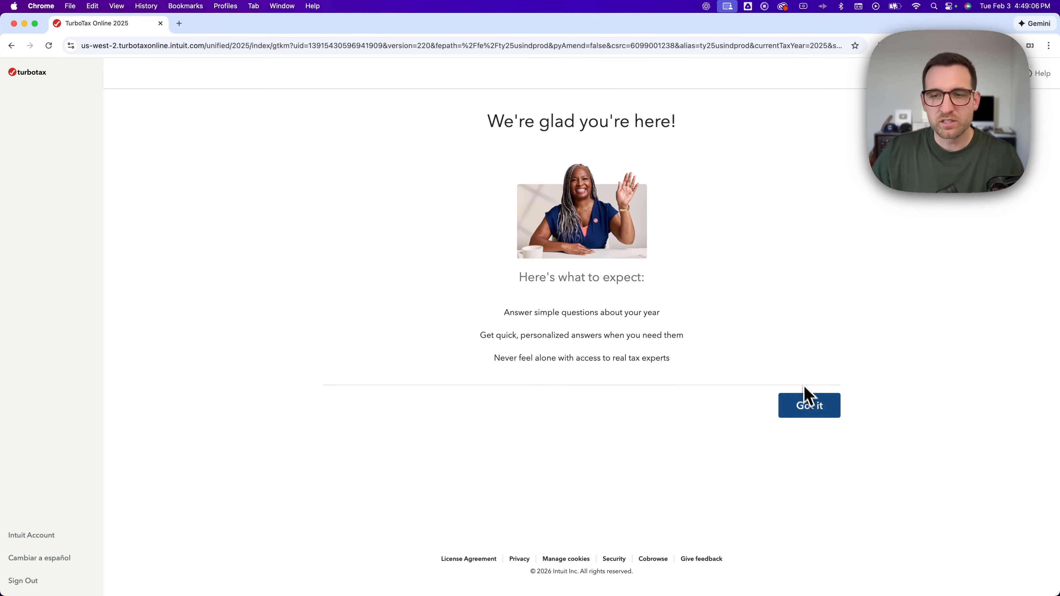
pyautogui.click(809, 413)
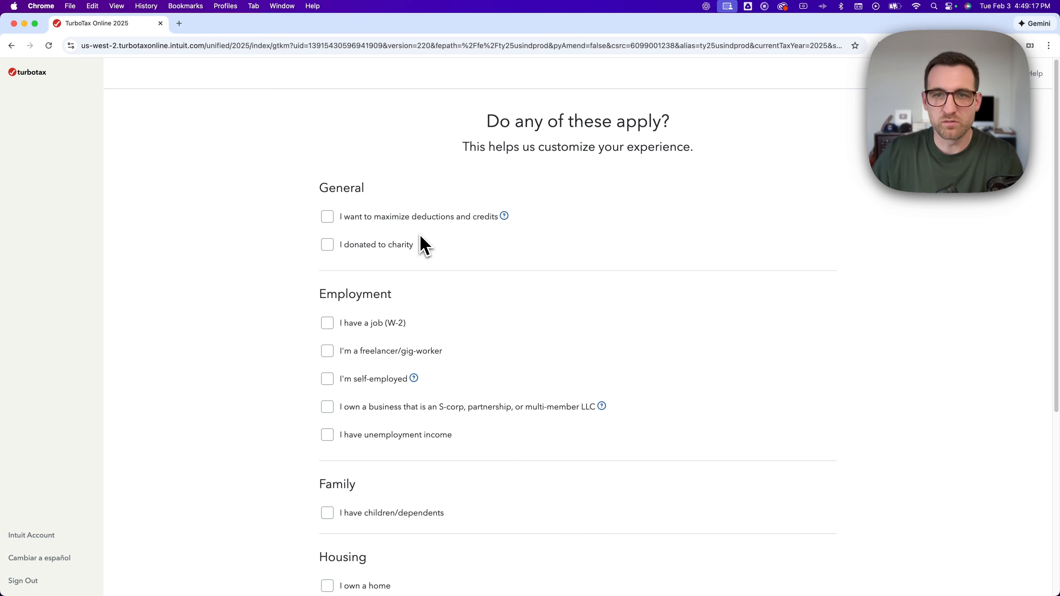
pyautogui.scroll(-6, 421, 242)
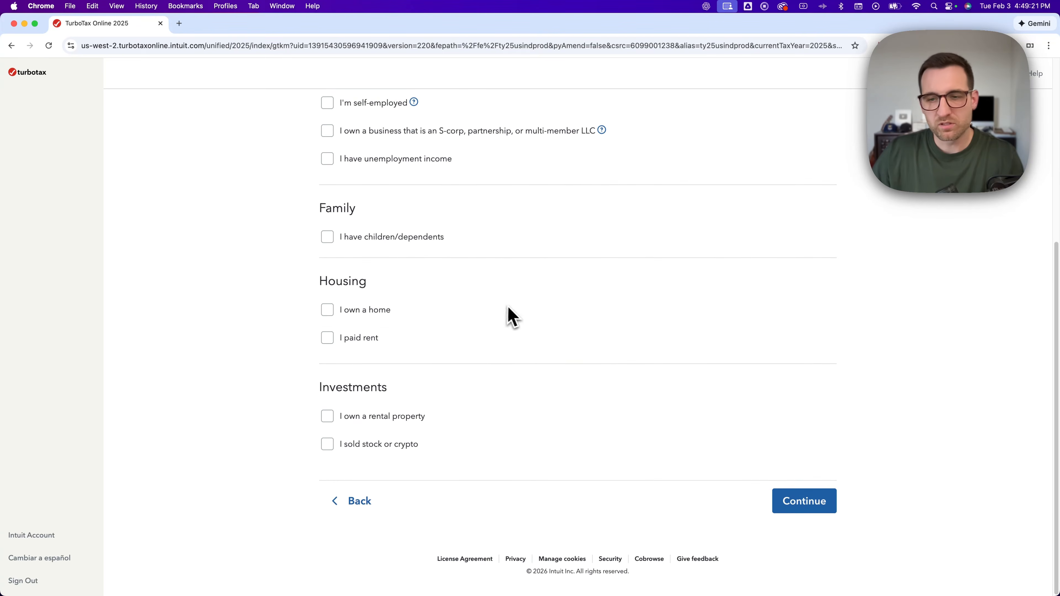
pyautogui.click(809, 504)
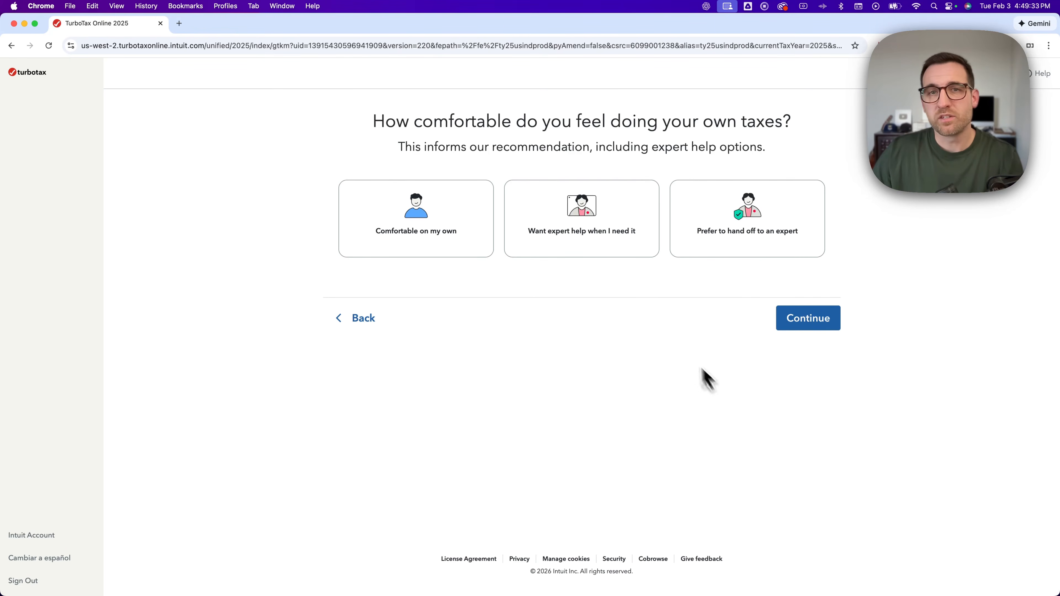
pyautogui.click(439, 236)
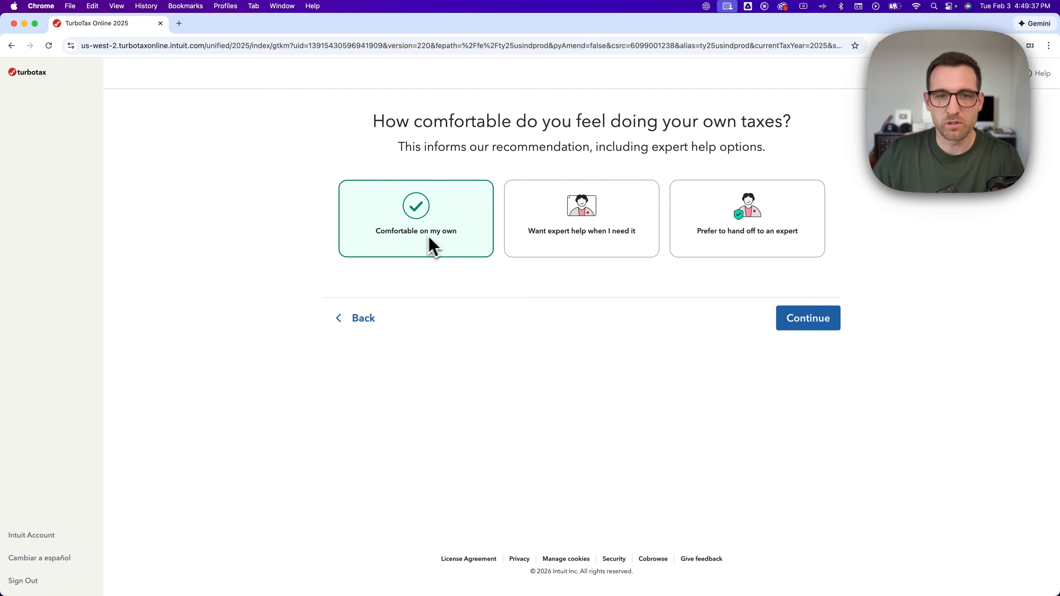
pyautogui.click(822, 321)
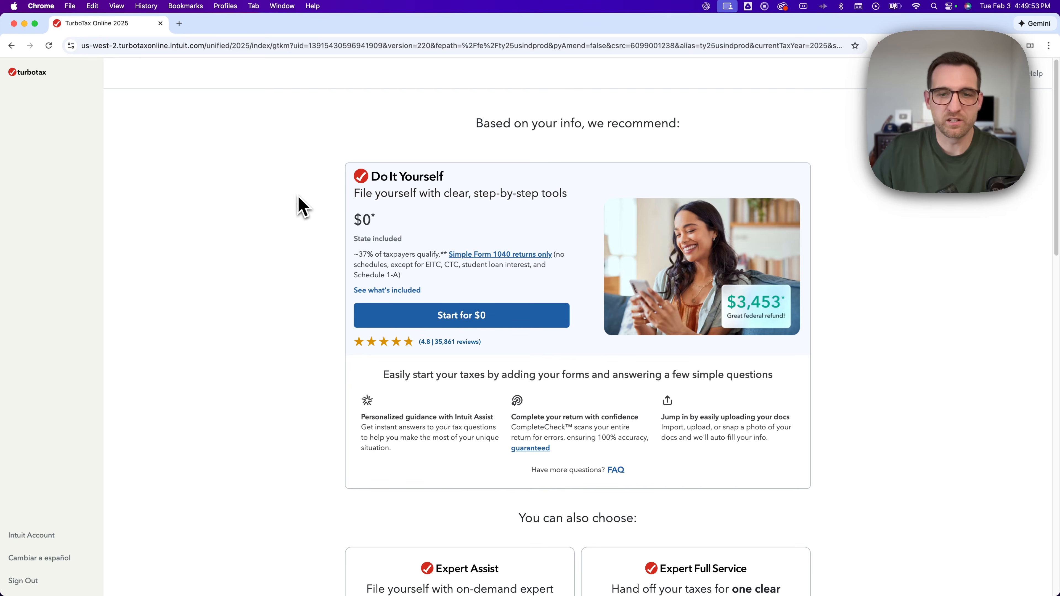
# Step: Review the recommended and alternative filing plans, including the free plan's eligibility note, and start the Do It Yourself plan for $0
pyautogui.scroll(-5, 307, 211)
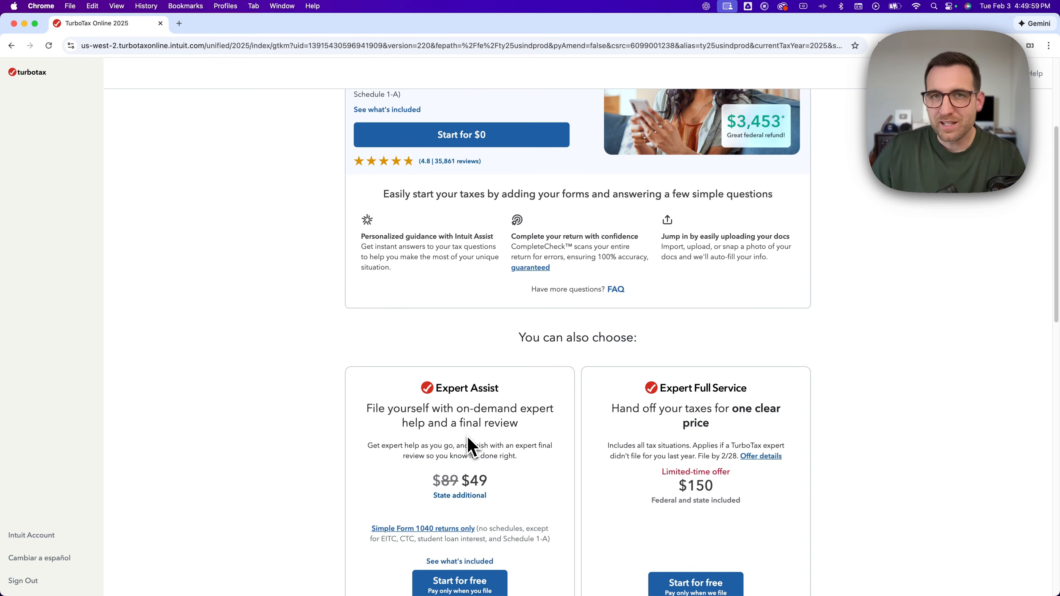
pyautogui.scroll(3, 459, 438)
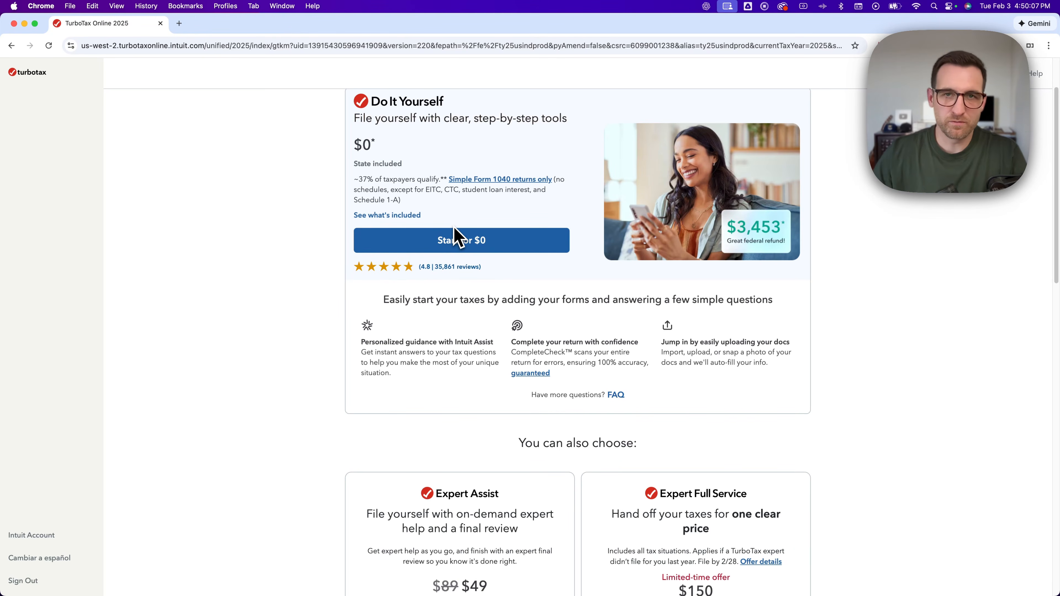
pyautogui.scroll(2, 459, 236)
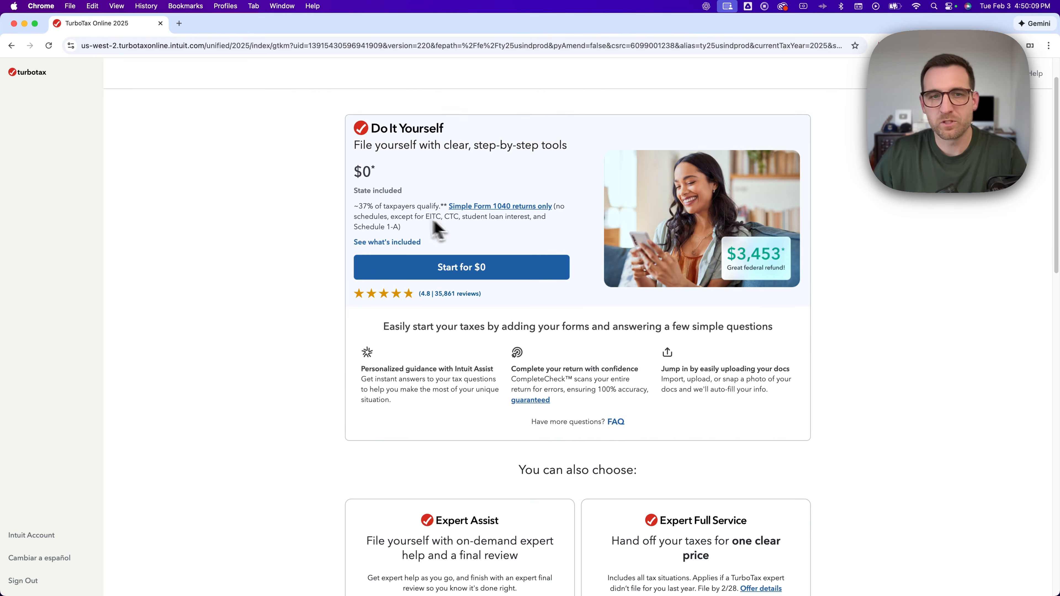
pyautogui.moveTo(361, 210); pyautogui.dragTo(436, 211)
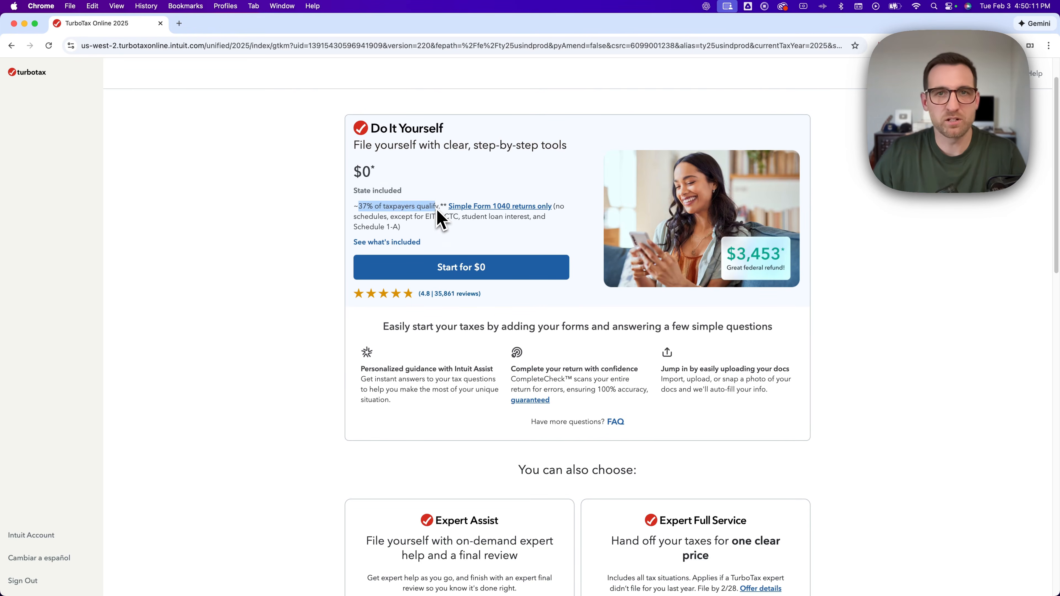
pyautogui.click(436, 213)
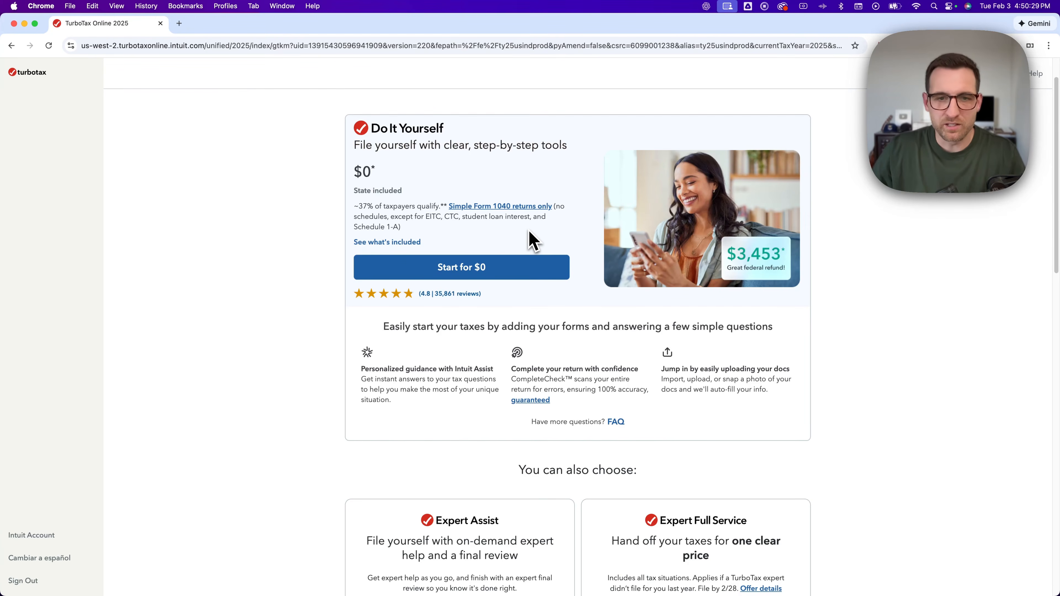
pyautogui.click(490, 267)
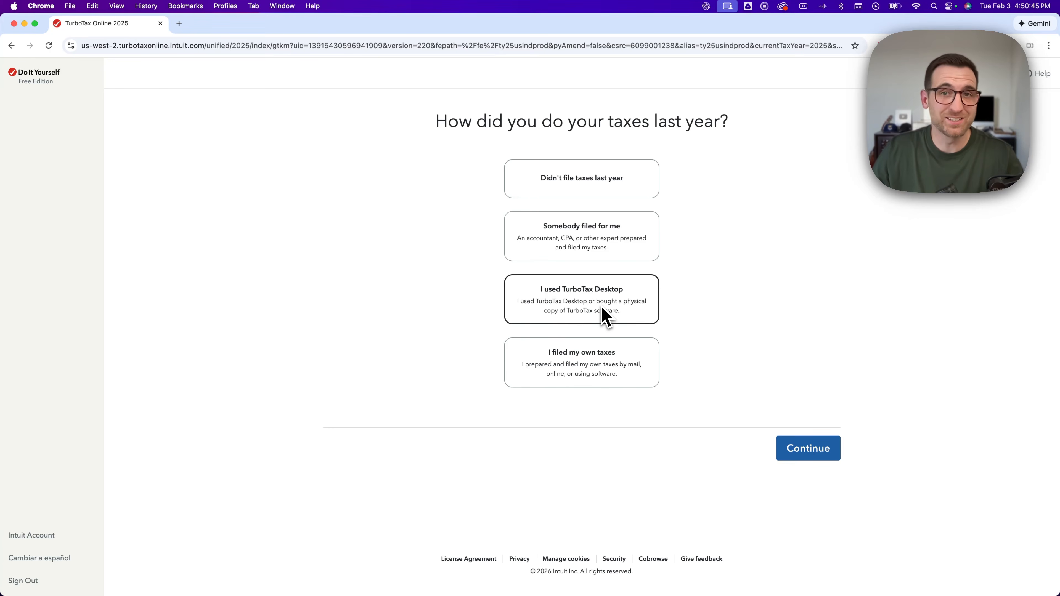
# Step: Answer the question about last year's taxes with I filed my own taxes and continue
pyautogui.click(610, 369)
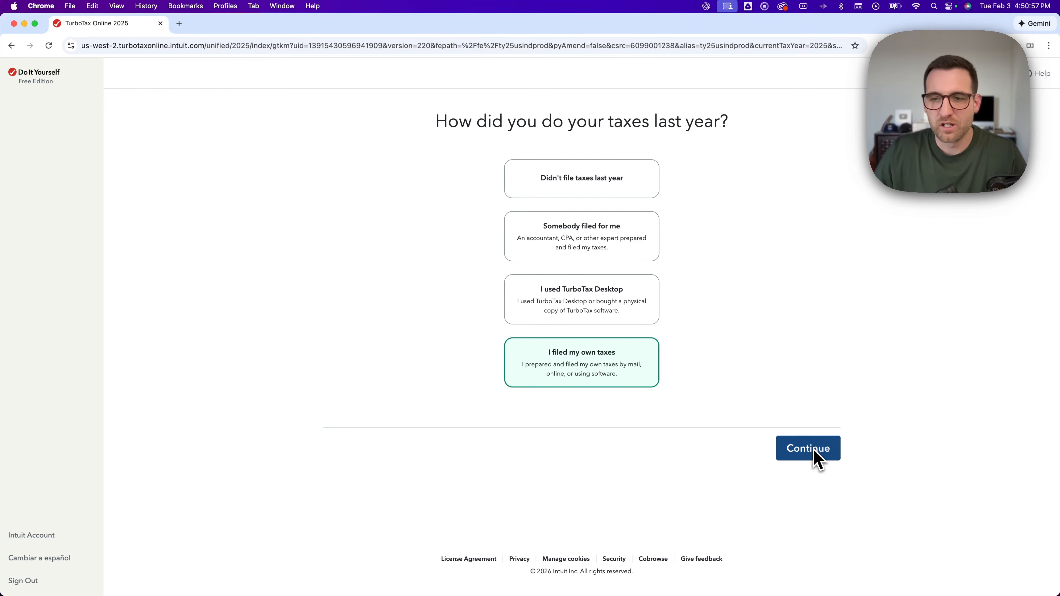
pyautogui.click(818, 461)
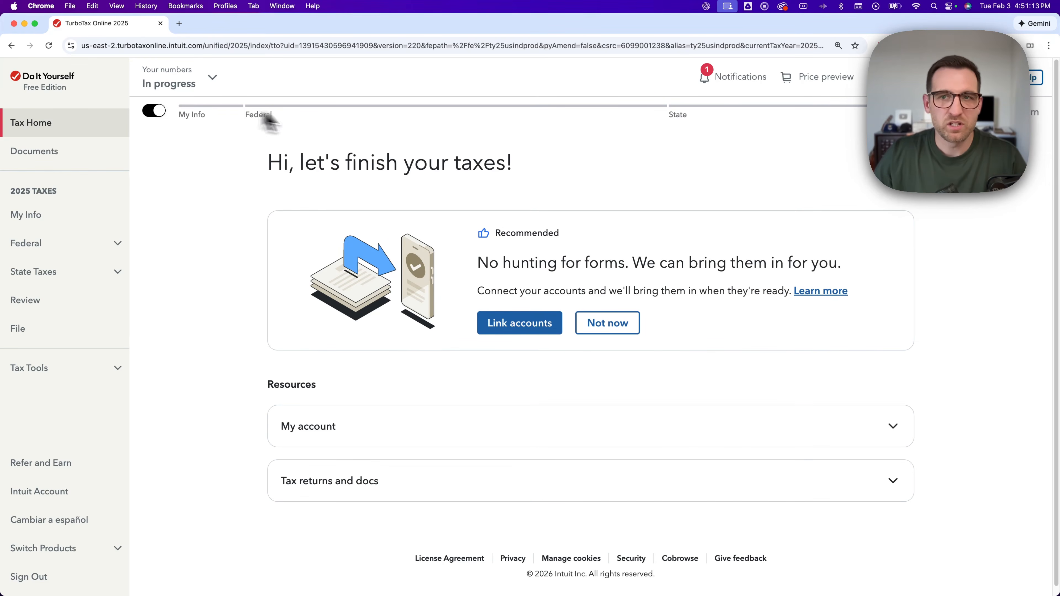
# Step: Check the price preview and close it, and decline linking accounts for importing tax forms for now
pyautogui.click(823, 84)
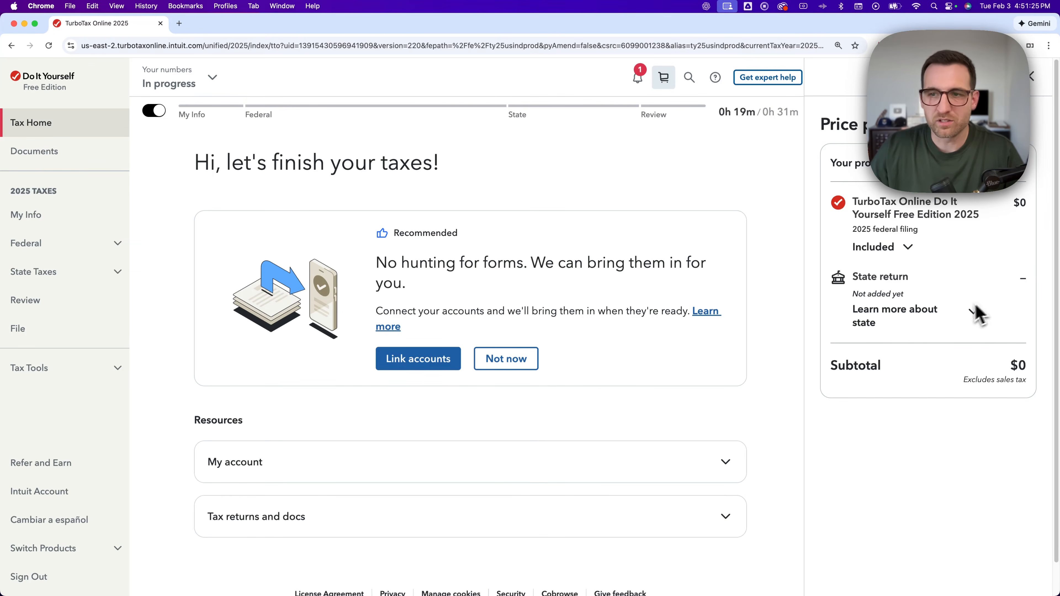
pyautogui.click(1034, 80)
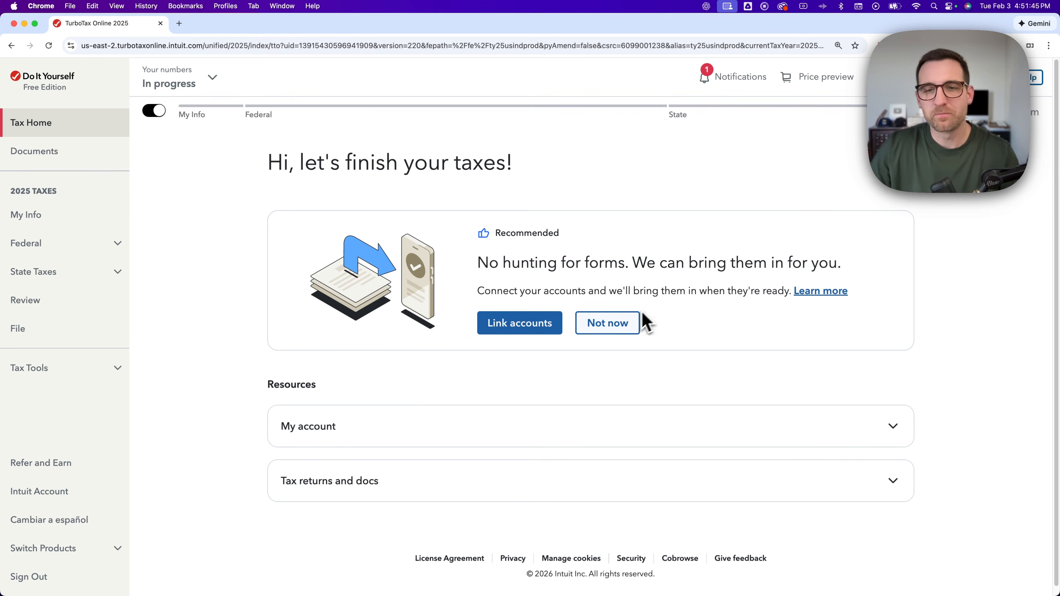
pyautogui.click(613, 327)
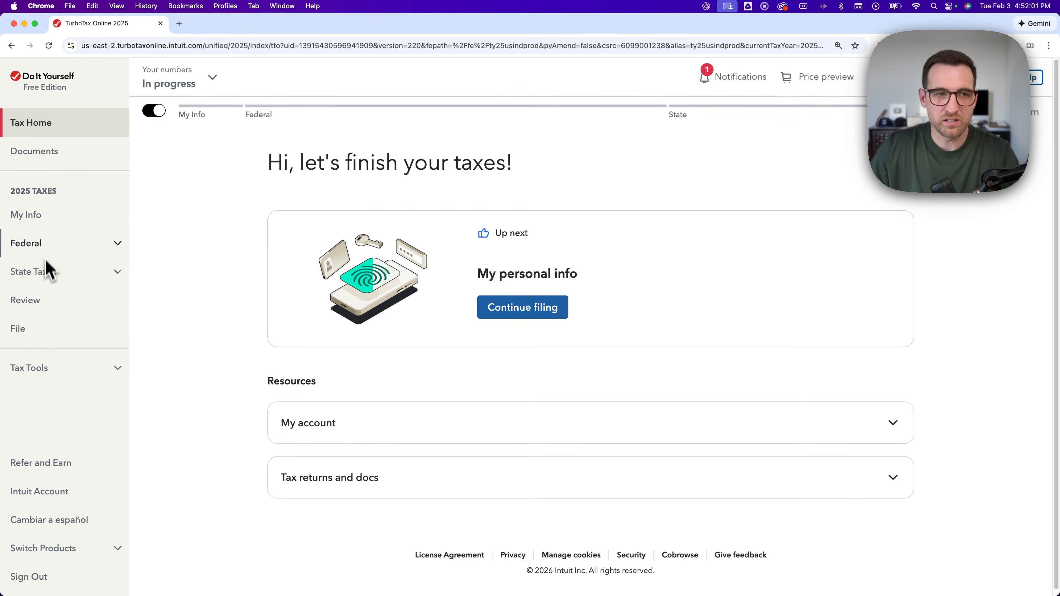
# Step: Look at the available product upgrades for the 2025 return and close the comparison without upgrading
pyautogui.moveTo(14, 193); pyautogui.dragTo(58, 194)
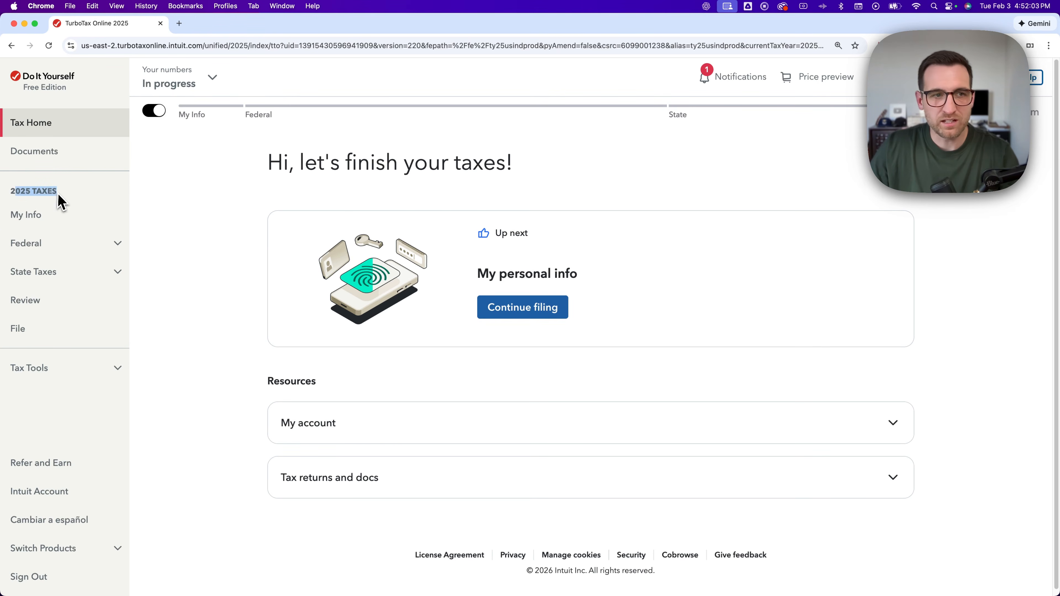
pyautogui.click(48, 194)
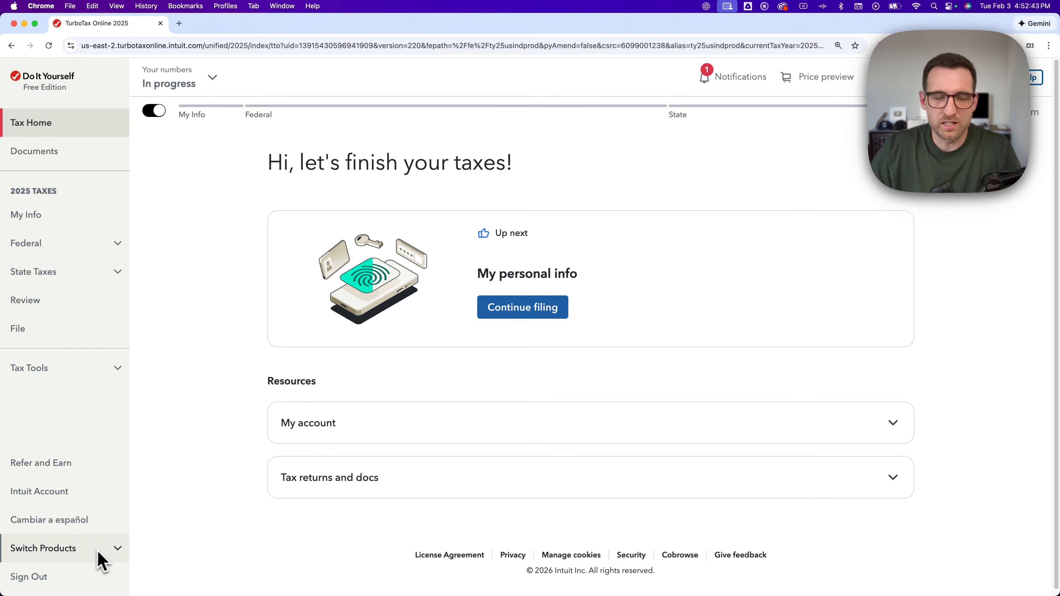
pyautogui.click(115, 547)
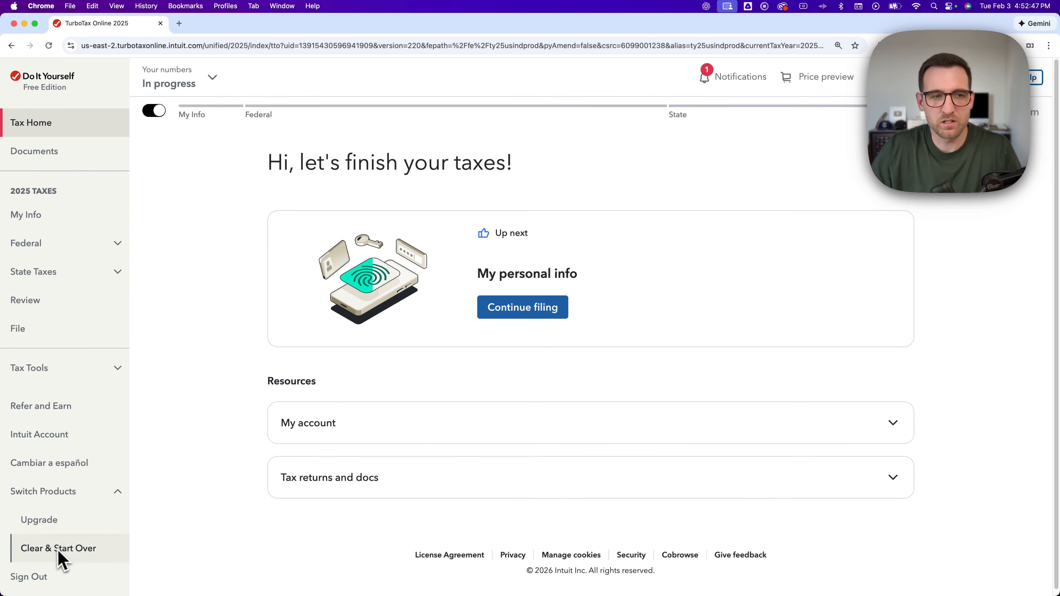
pyautogui.click(57, 525)
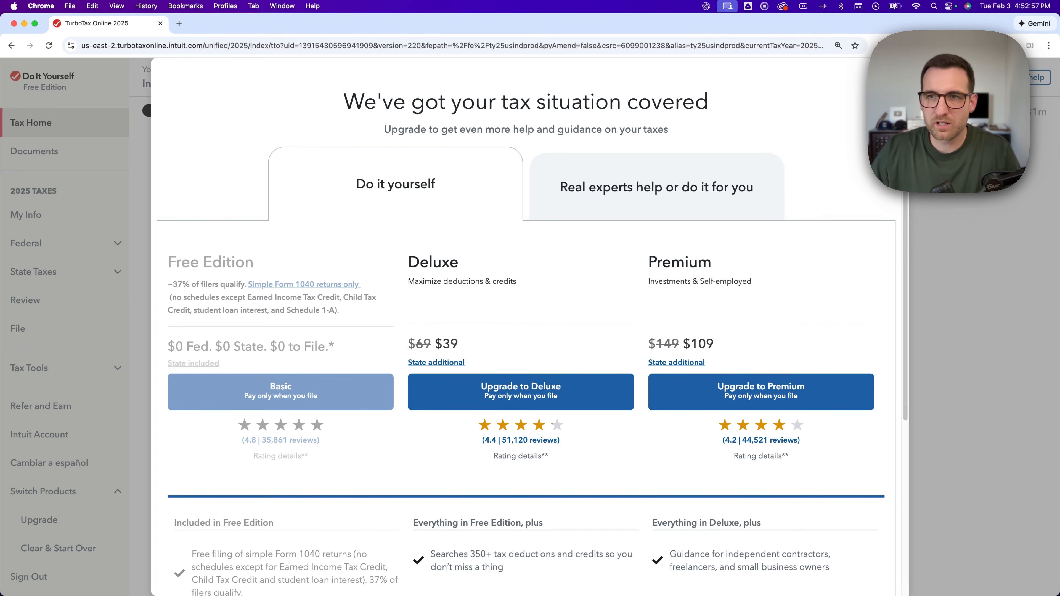
pyautogui.click(878, 75)
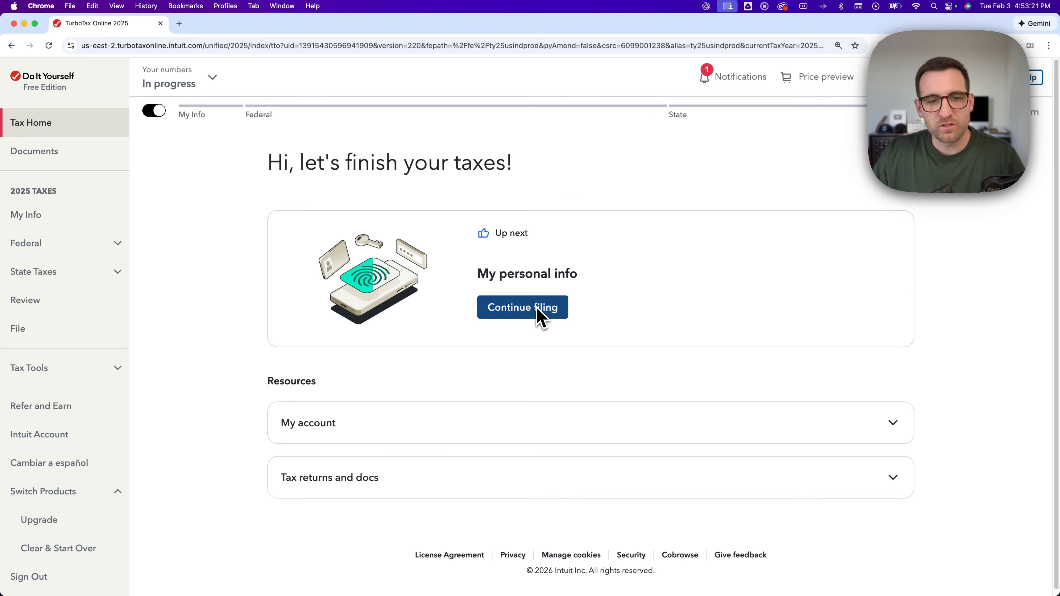
# Step: Visit the My Info page and the federal Wages & Income and Deductions & Credits pages
pyautogui.click(81, 223)
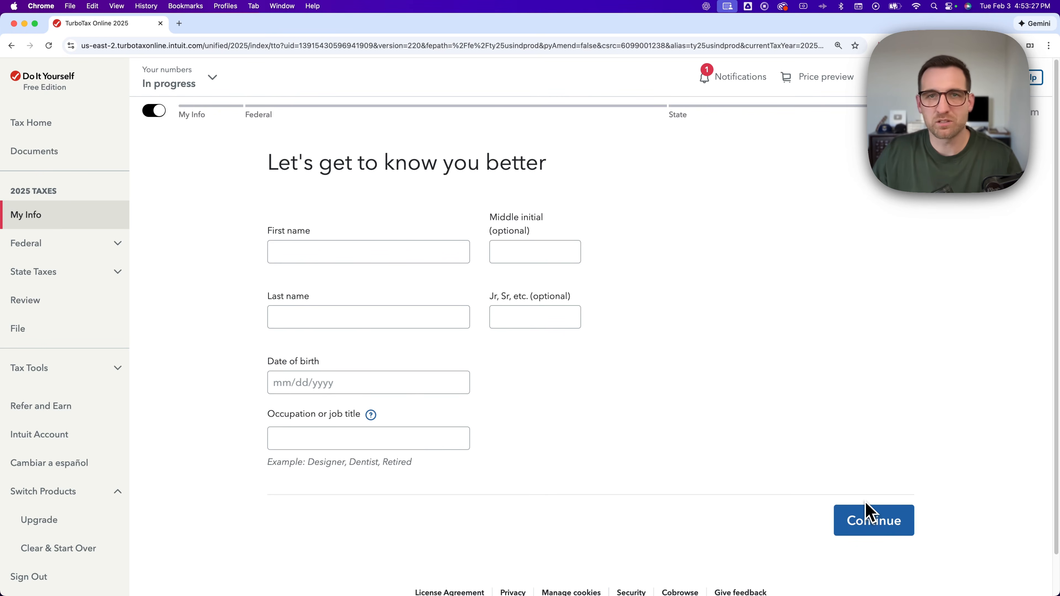
pyautogui.click(117, 245)
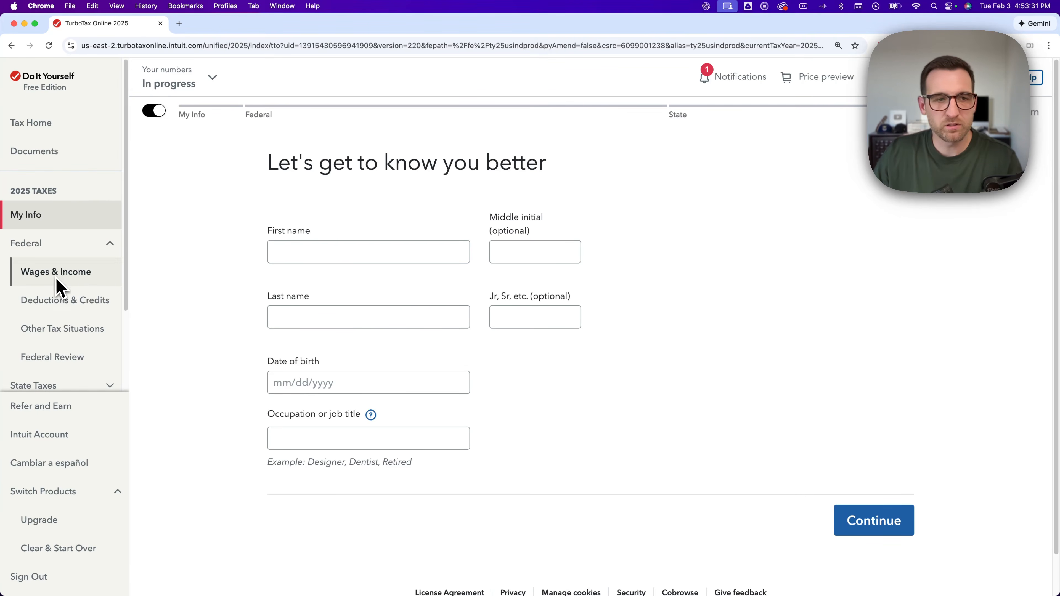
pyautogui.click(72, 275)
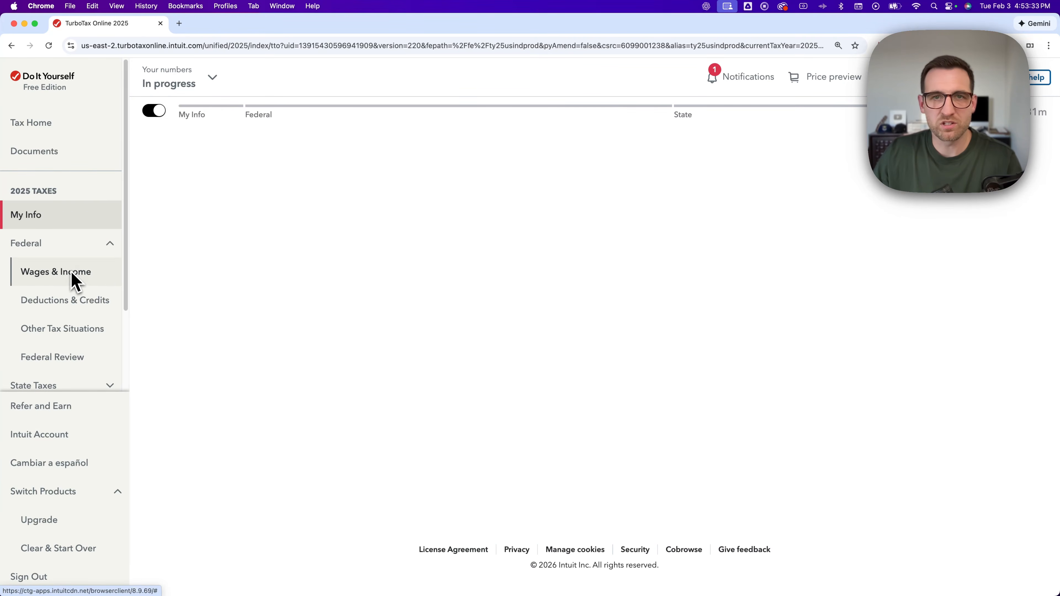
pyautogui.click(71, 304)
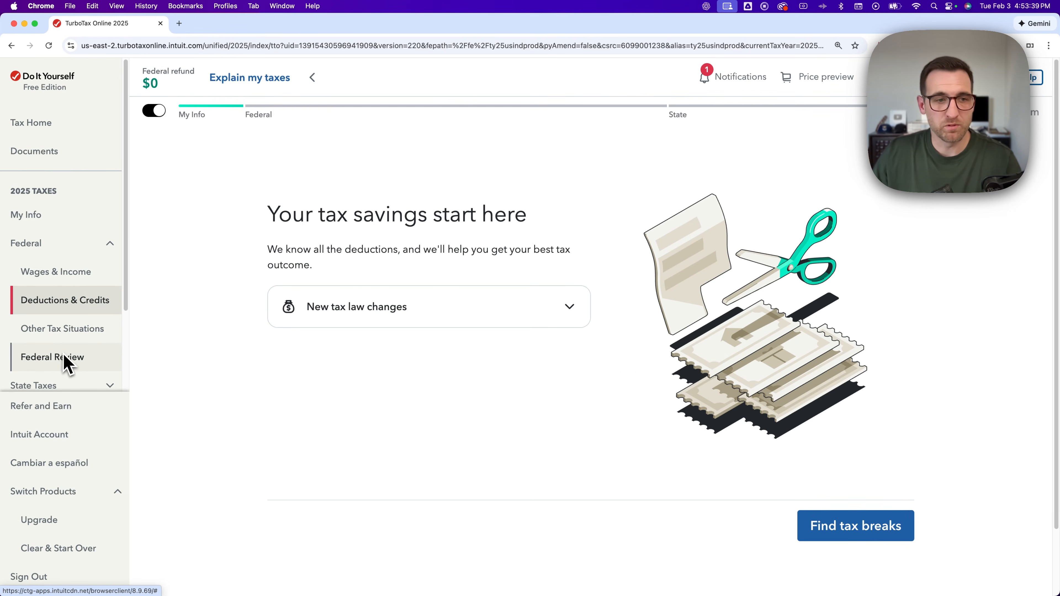
# Step: Expand the State Taxes section and open its Prepare State page
pyautogui.scroll(-3, 62, 353)
pyautogui.click(77, 328)
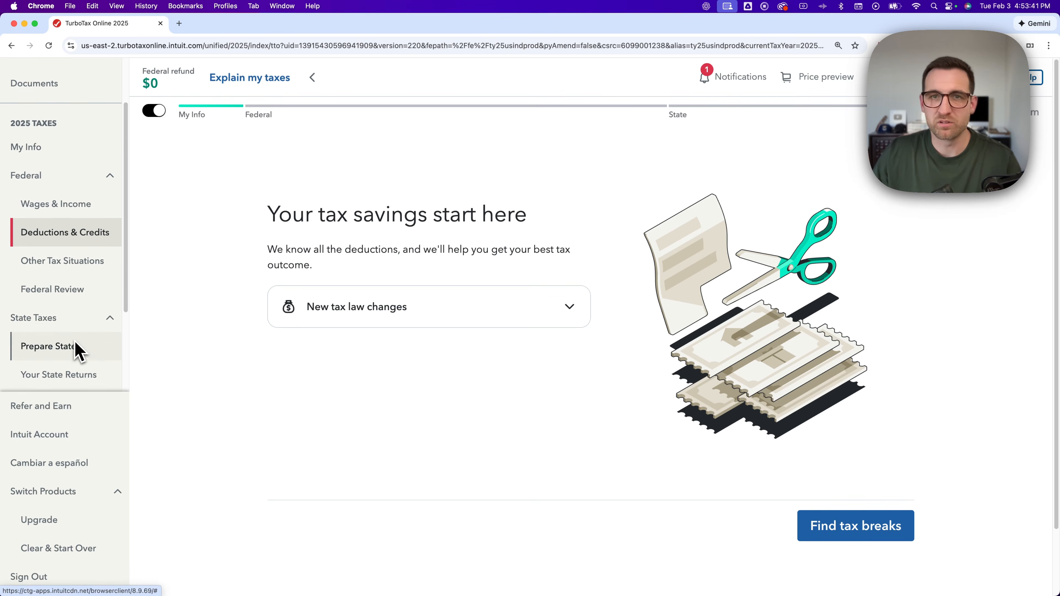
pyautogui.scroll(-2, 73, 348)
pyautogui.click(72, 325)
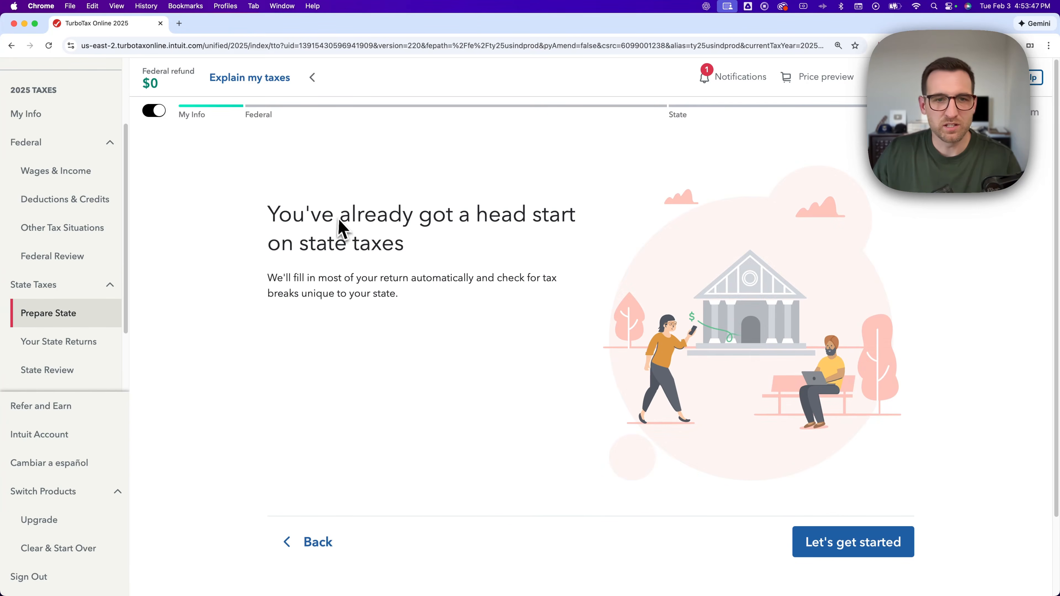
# Step: Return to the My Info page with the personal information form
pyautogui.scroll(2, 69, 175)
pyautogui.click(63, 161)
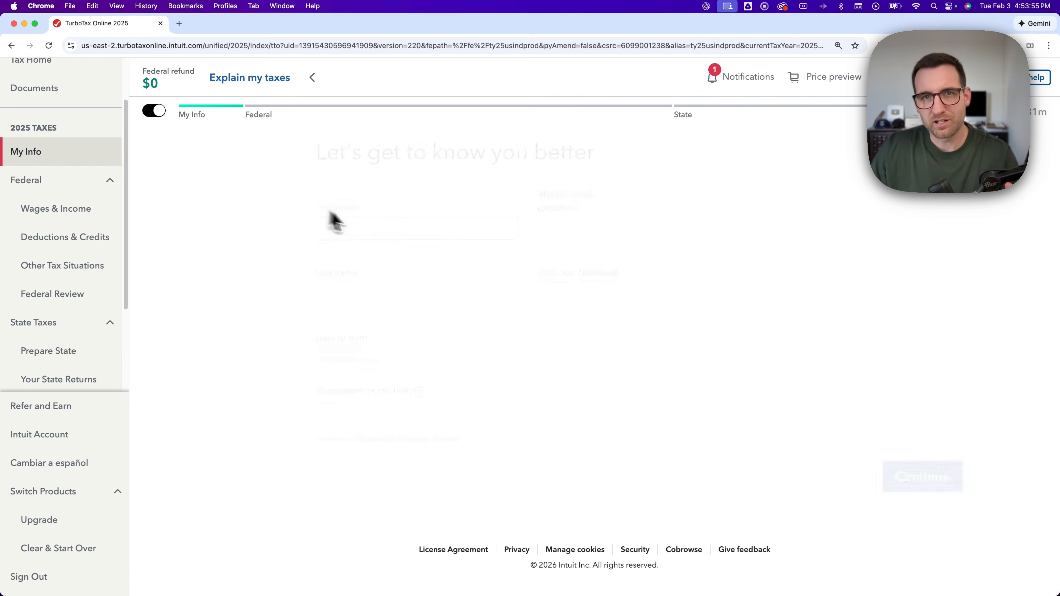